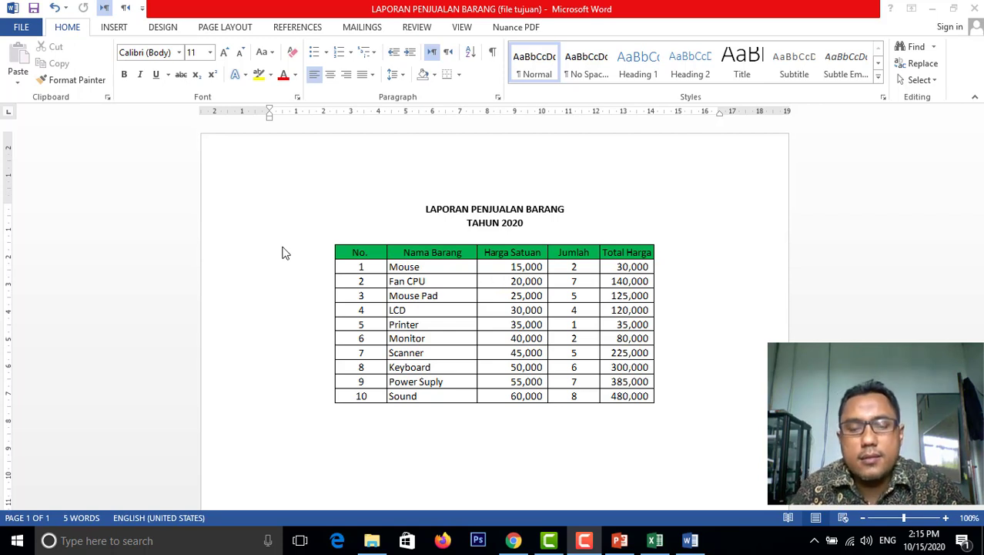
- Delete the existing sales table from the Word report, and copy range A1:E11 from the FILE SUMBER workbook in Excel
left_click(457, 253)
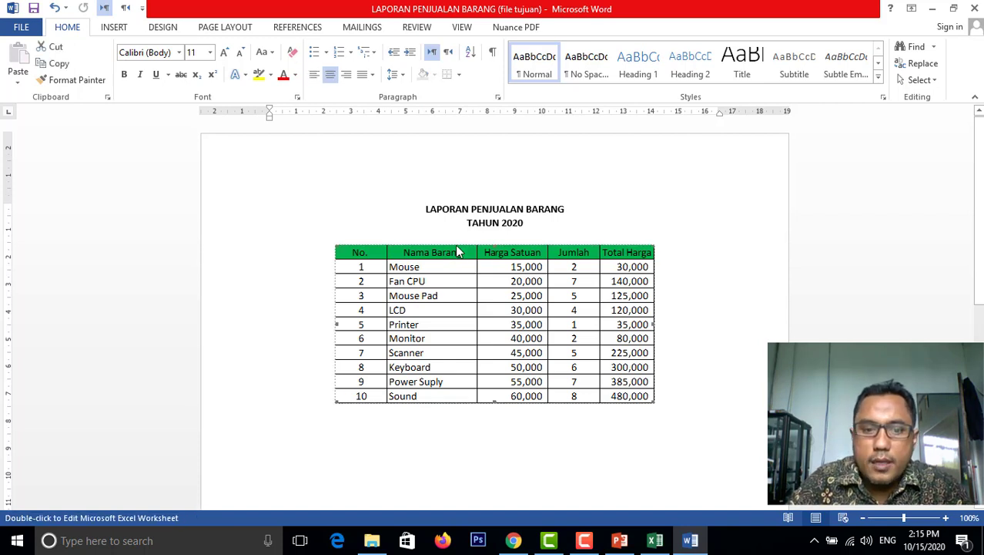
key("Delete")
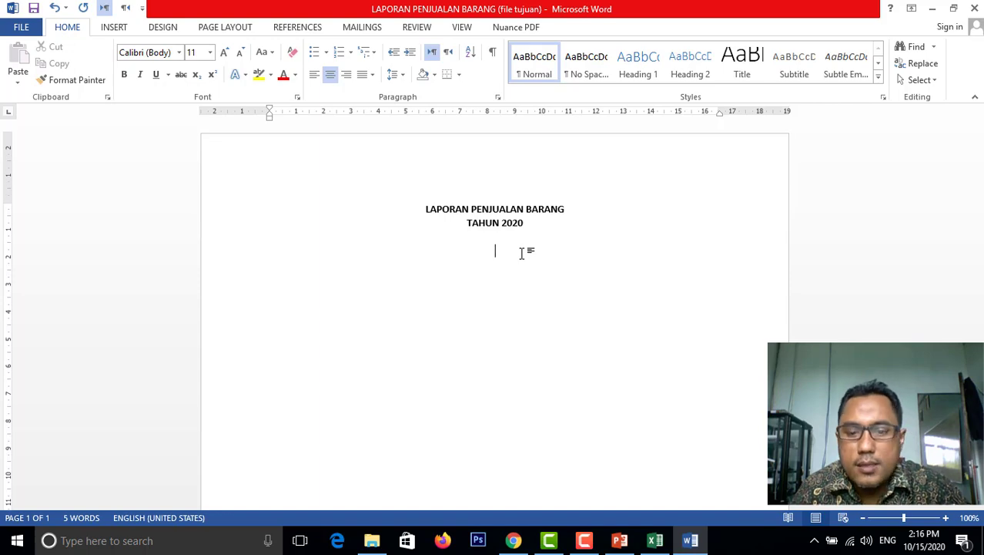
left_click(655, 540)
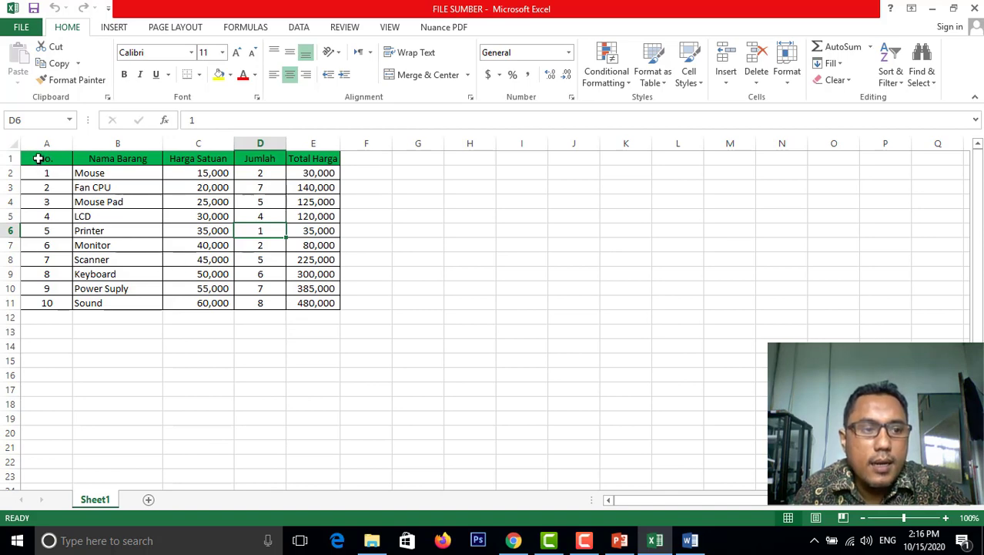
left_click_drag(38, 158, 313, 301)
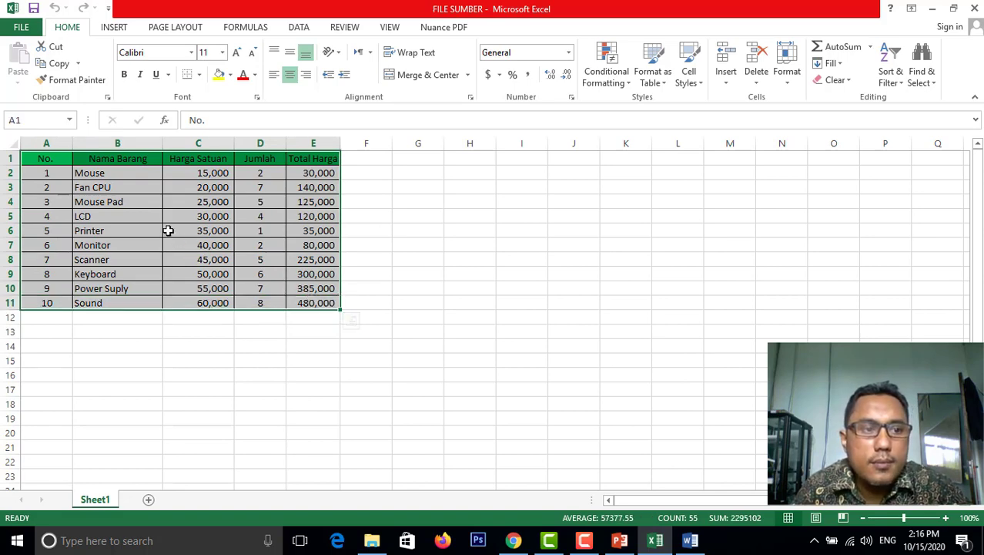
left_click(55, 66)
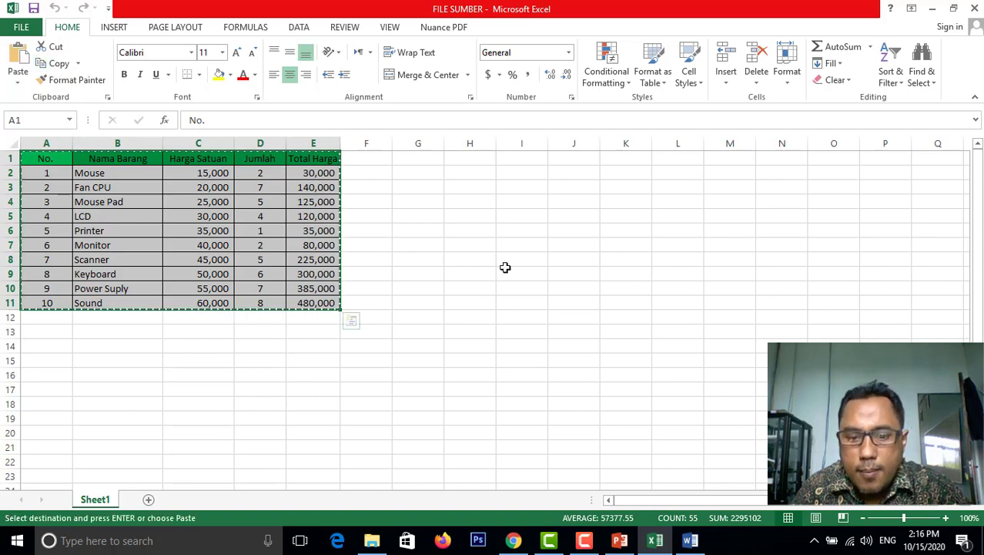
- Switch to Word and use Paste Special to embed the copied range below the title as a Microsoft Excel Worksheet Object
left_click(690, 540)
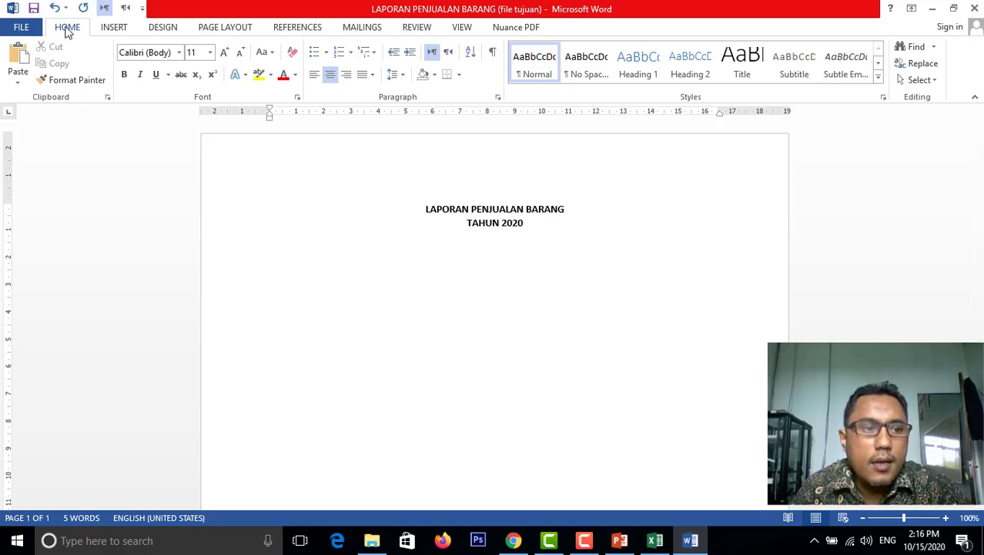
left_click(18, 84)
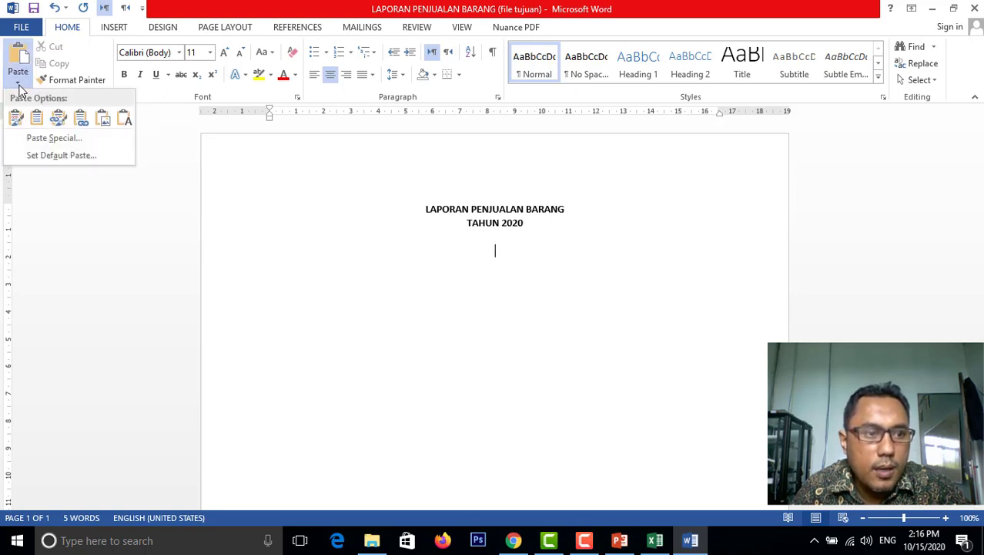
left_click(49, 140)
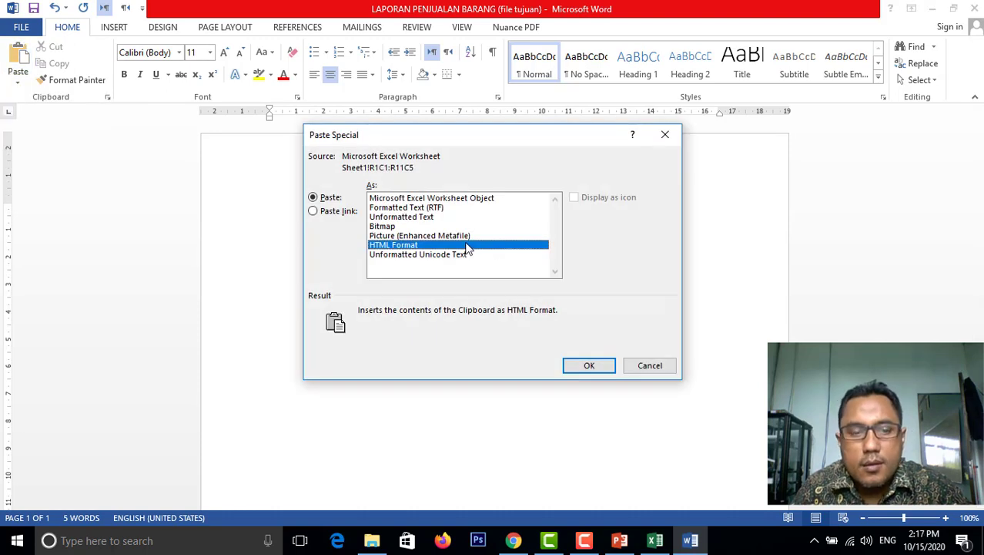
left_click(329, 201)
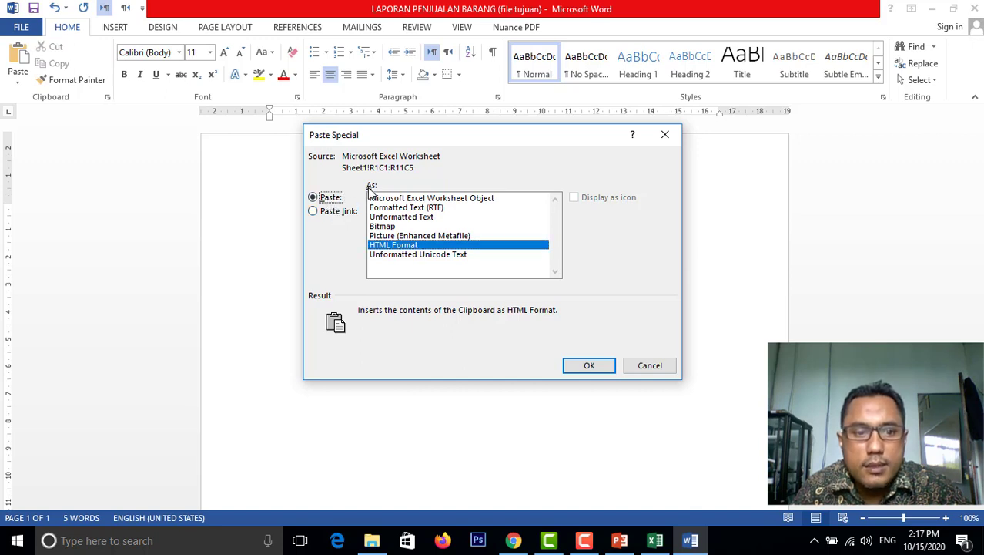
left_click(452, 199)
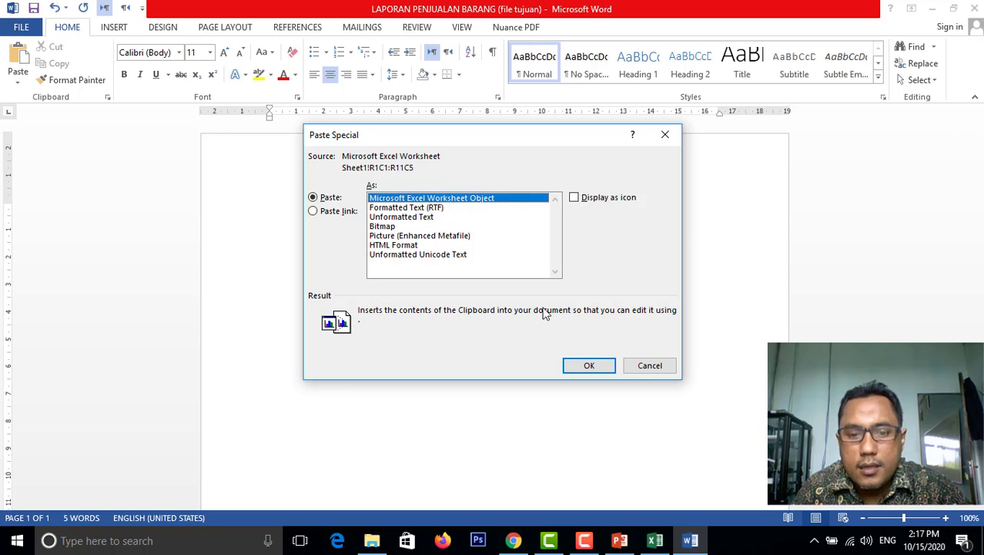
left_click(589, 366)
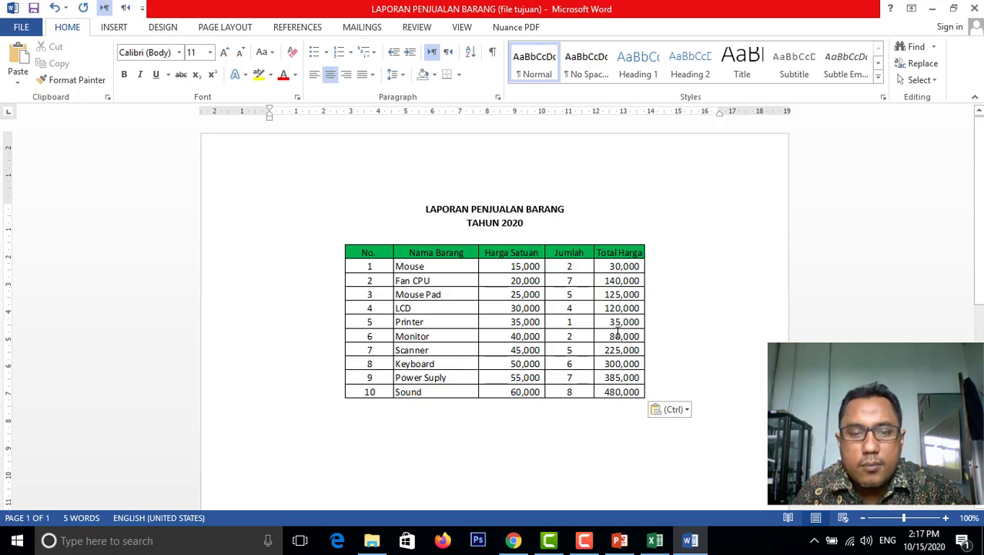
- Open the embedded worksheet for in-place editing, set the Mouse quantity in D2 to 3, and return to the document
left_click(561, 305)
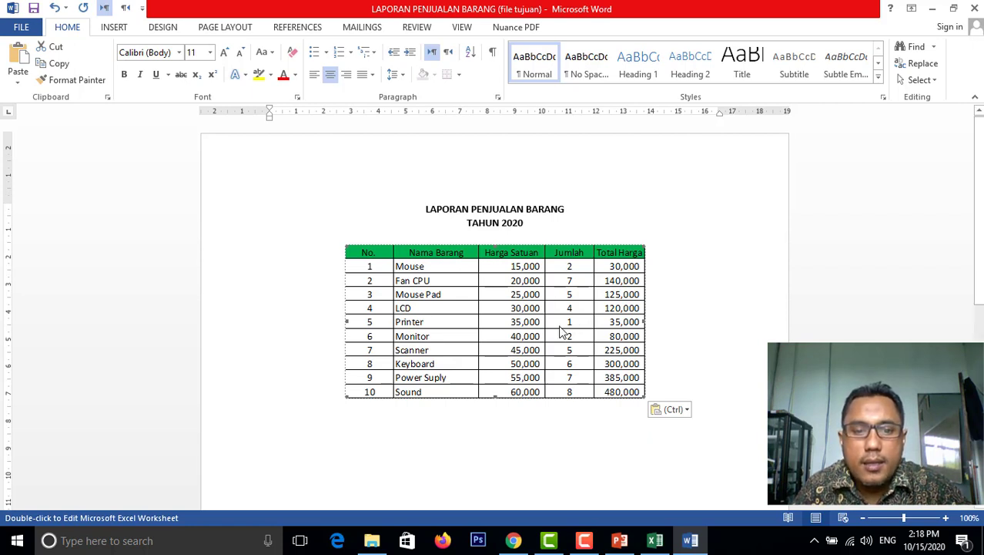
double_click(551, 330)
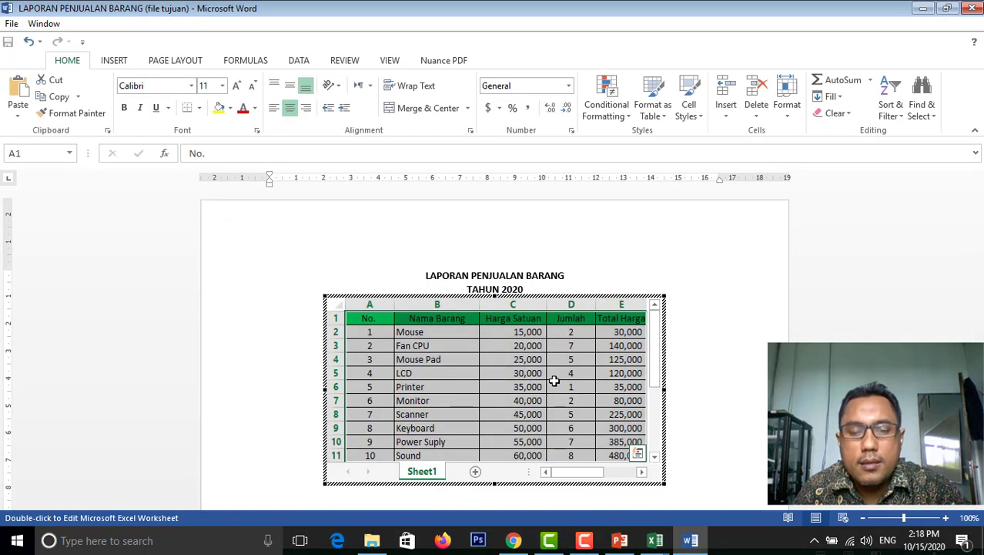
left_click(579, 368)
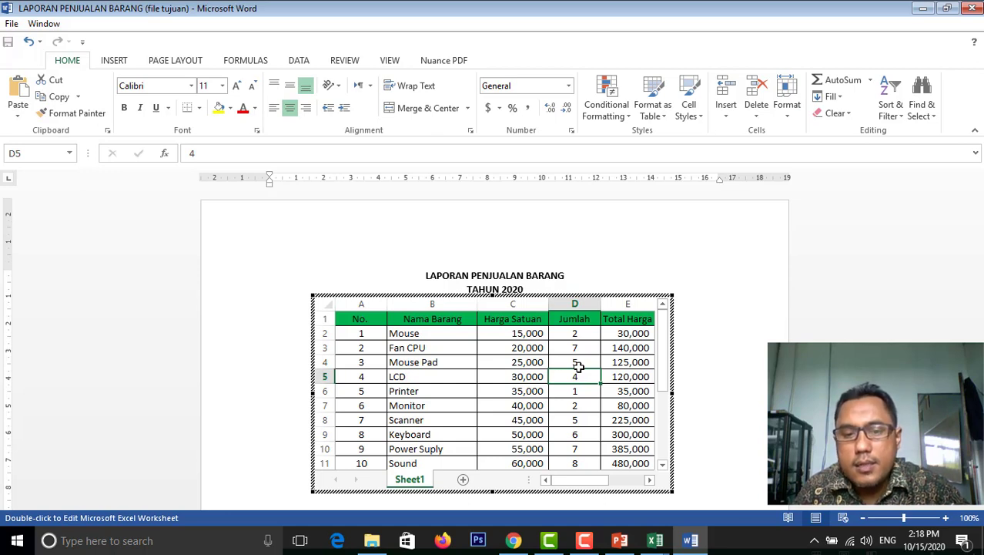
left_click(580, 337)
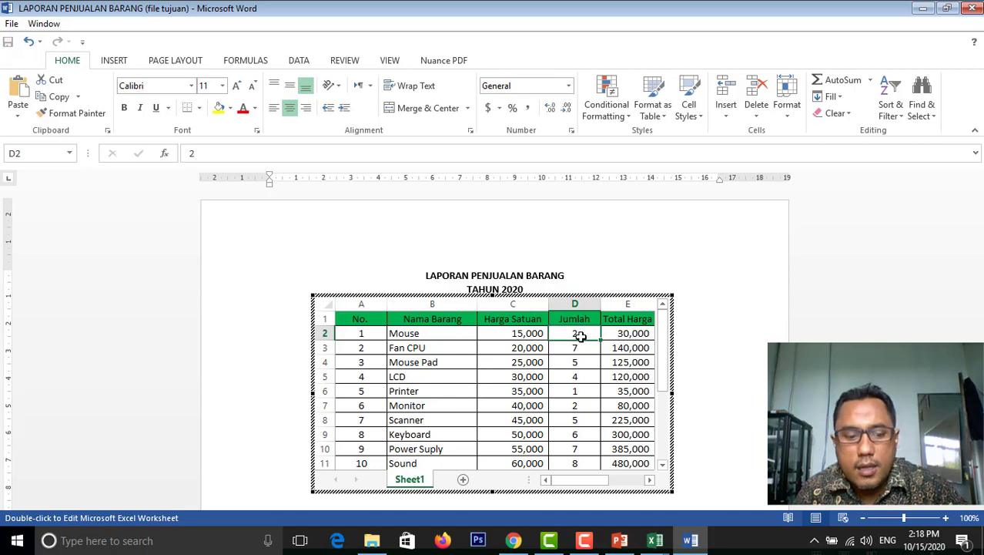
type("3")
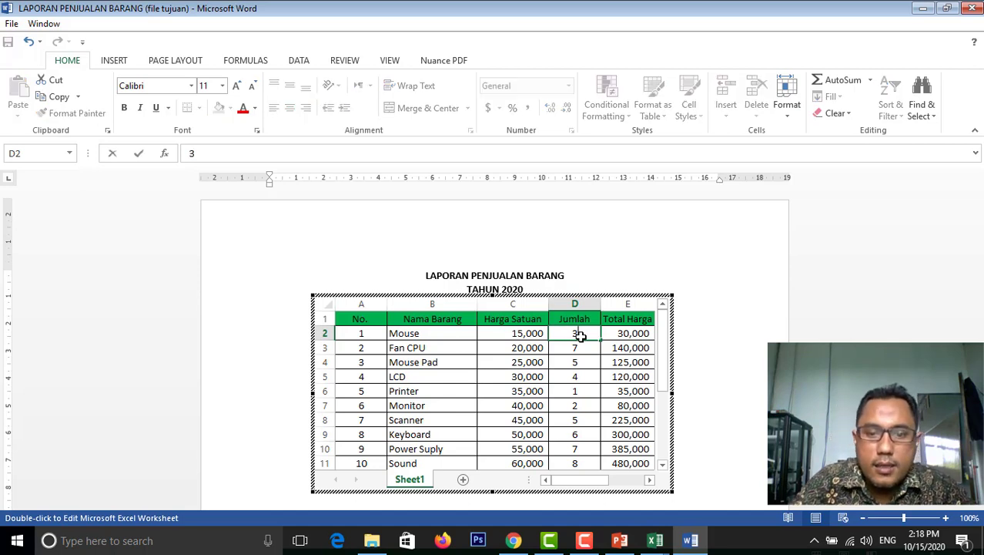
key("Return")
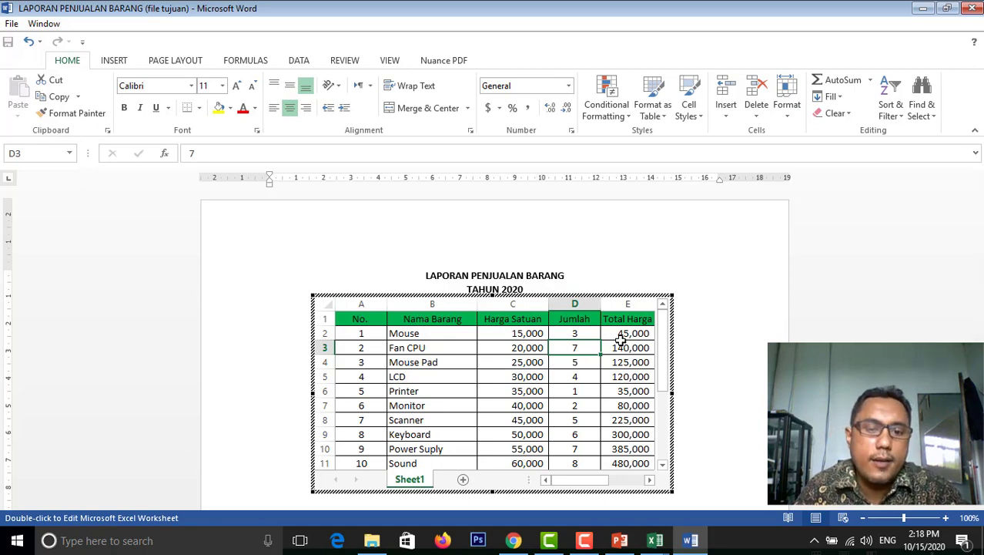
left_click(701, 343)
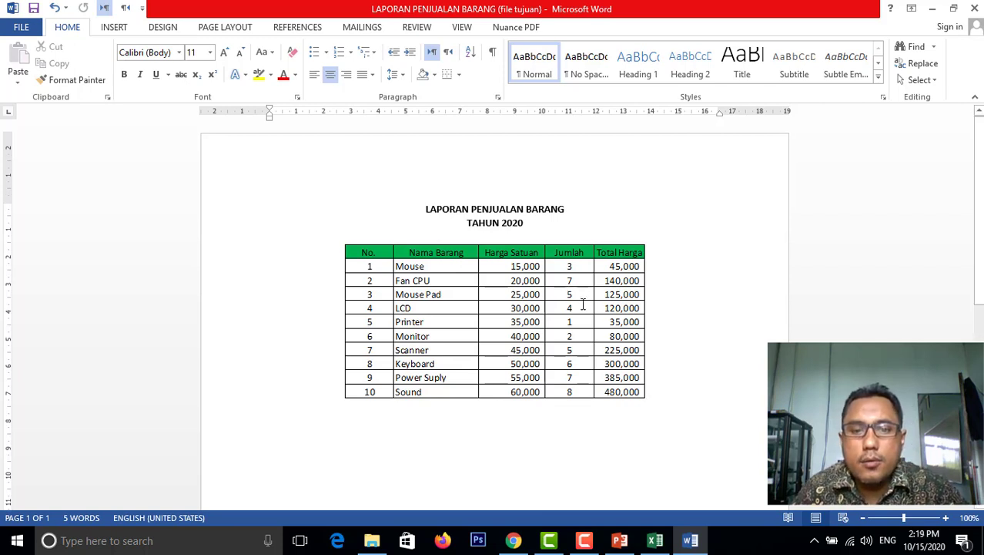
- Delete the embedded table from the report, and copy range A1:E11 of FILE SUMBER again in Excel
left_click(583, 305)
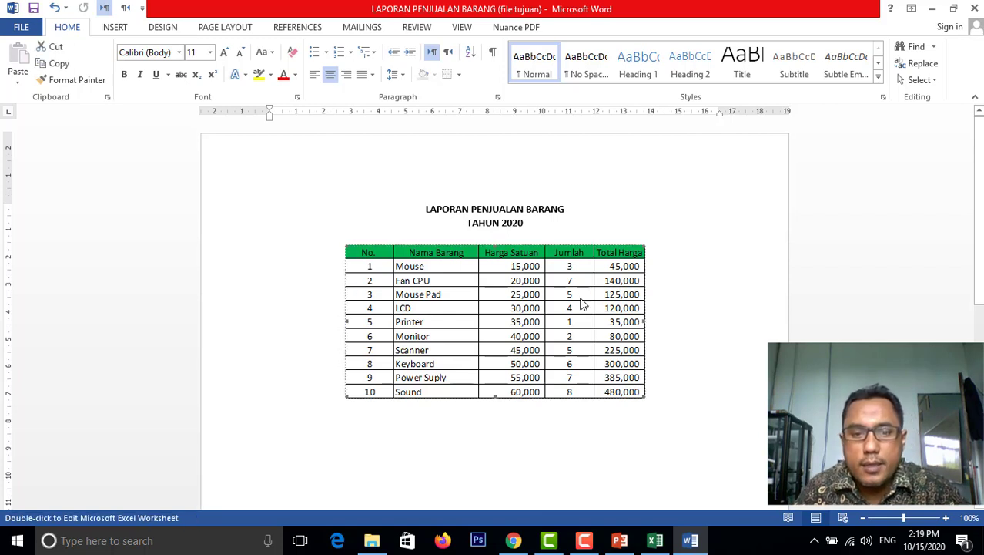
key("Delete")
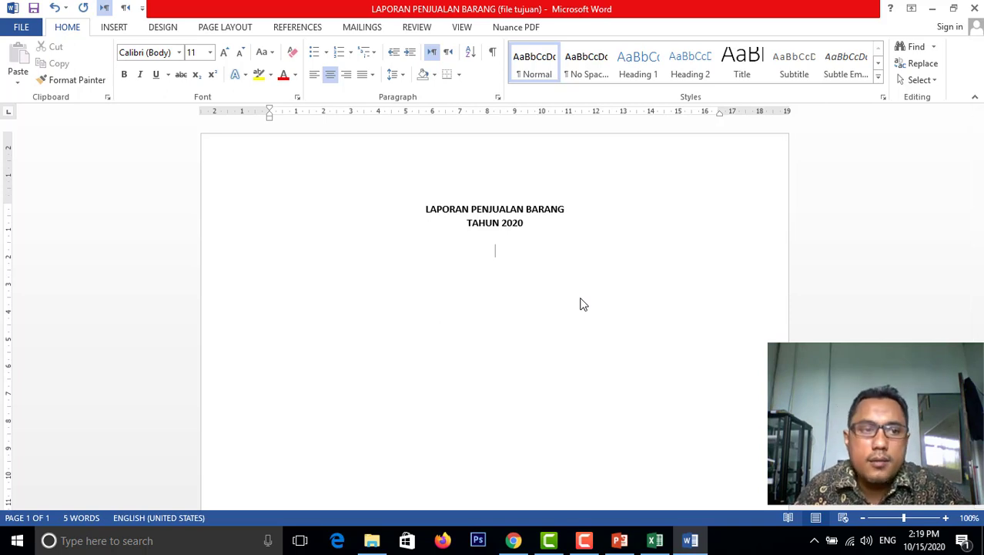
left_click(655, 540)
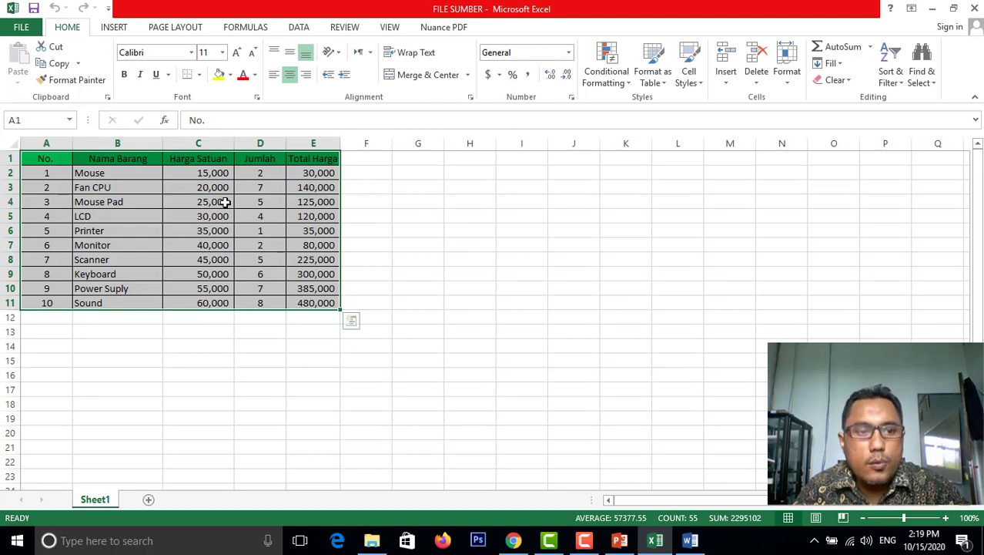
left_click(60, 64)
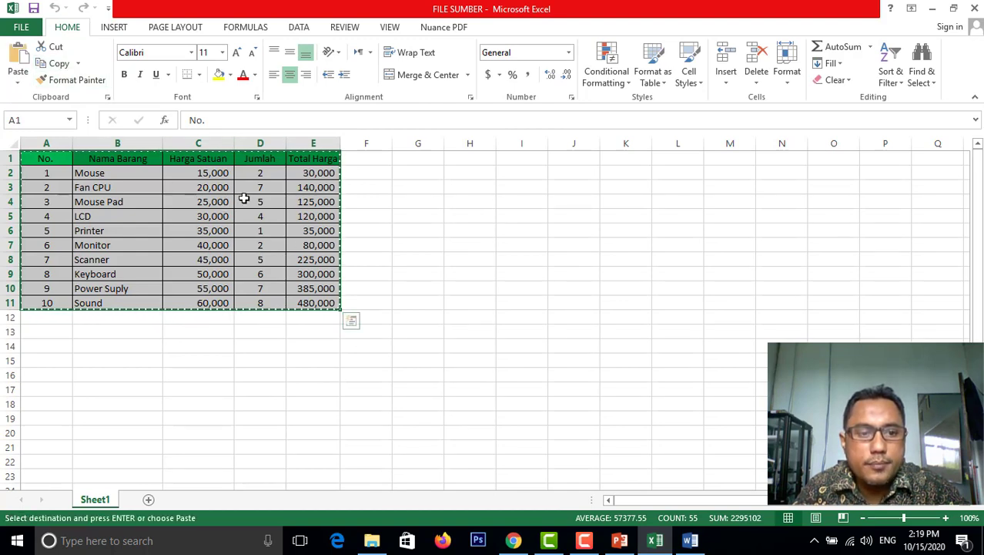
- Switch to Word and paste the copied range below the title as a linked Microsoft Excel Worksheet Object using Paste Special
left_click(690, 542)
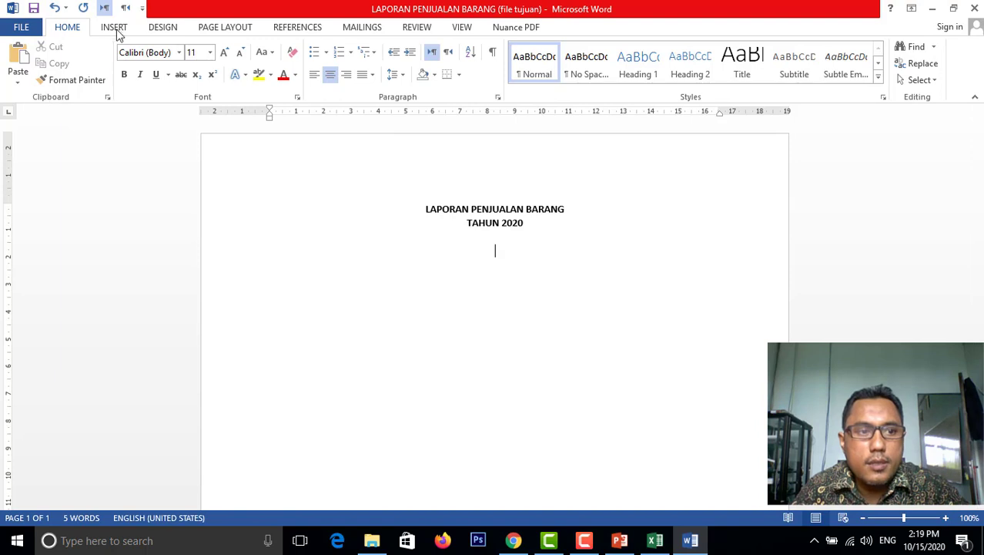
left_click(18, 84)
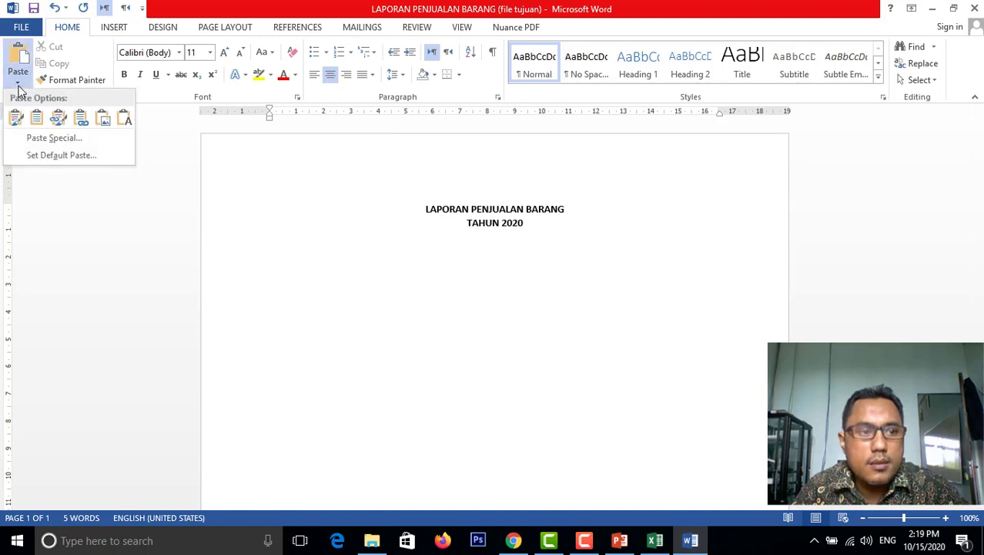
left_click(48, 140)
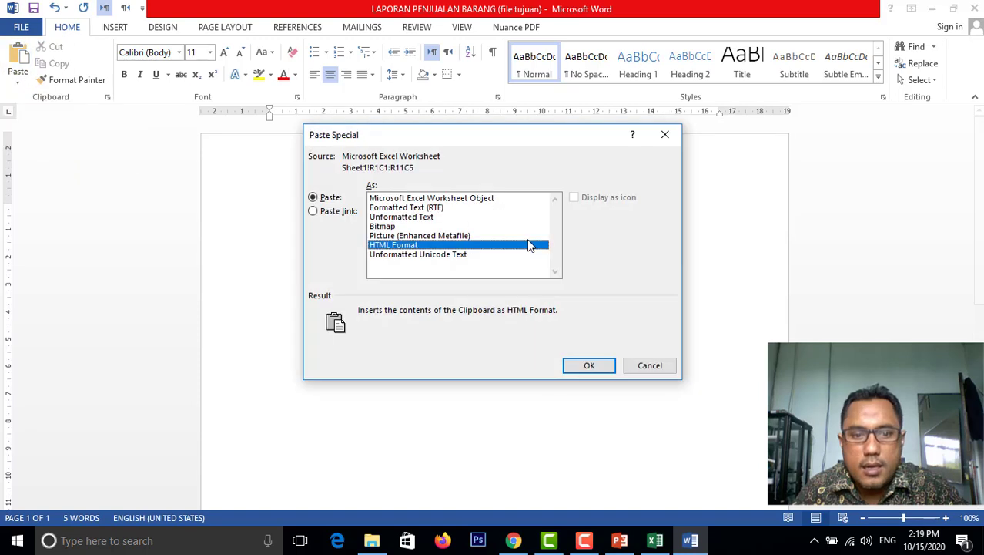
left_click(321, 214)
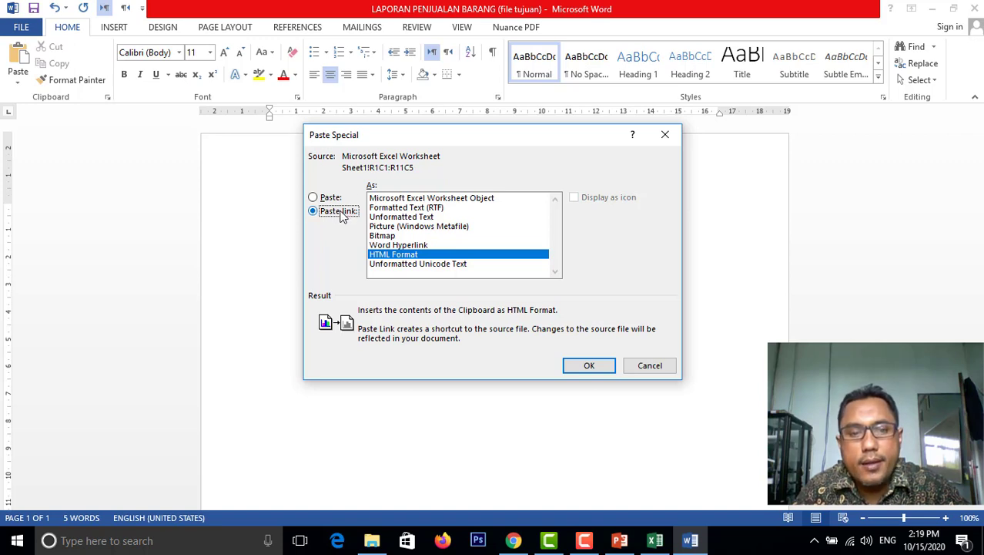
left_click(392, 202)
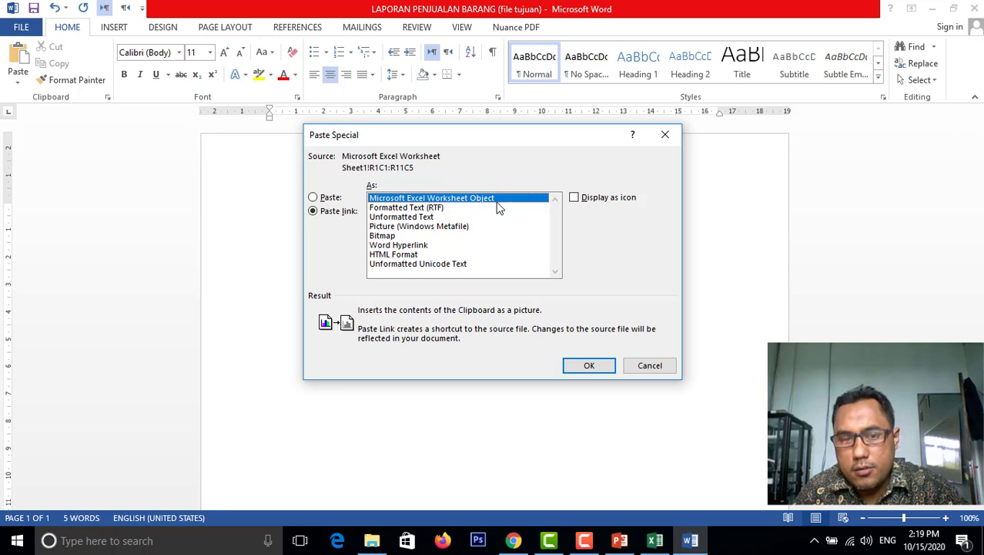
left_click(596, 369)
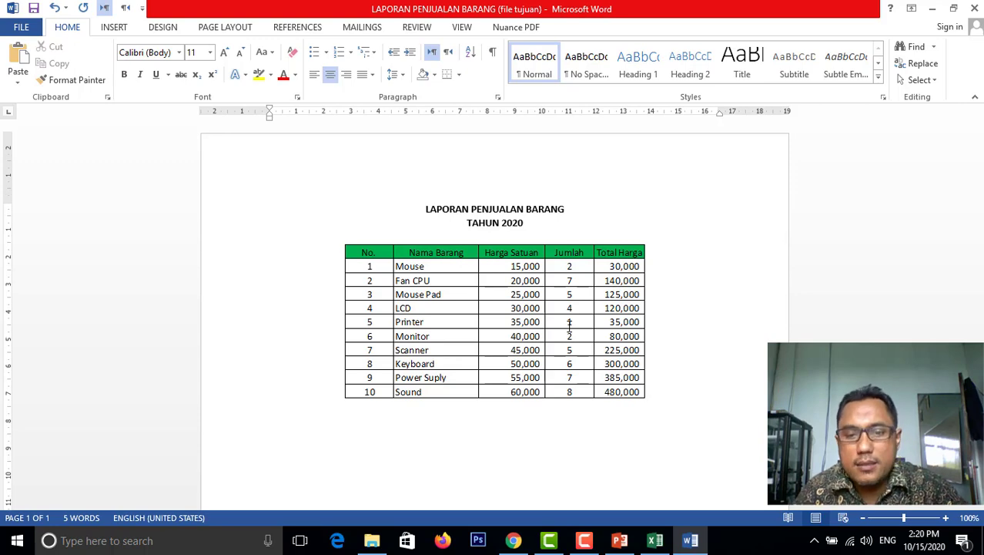
- Switch to Excel, set the Mouse quantity in D2 of FILE SUMBER to 3, and save and close the workbook
key("alt+Tab")
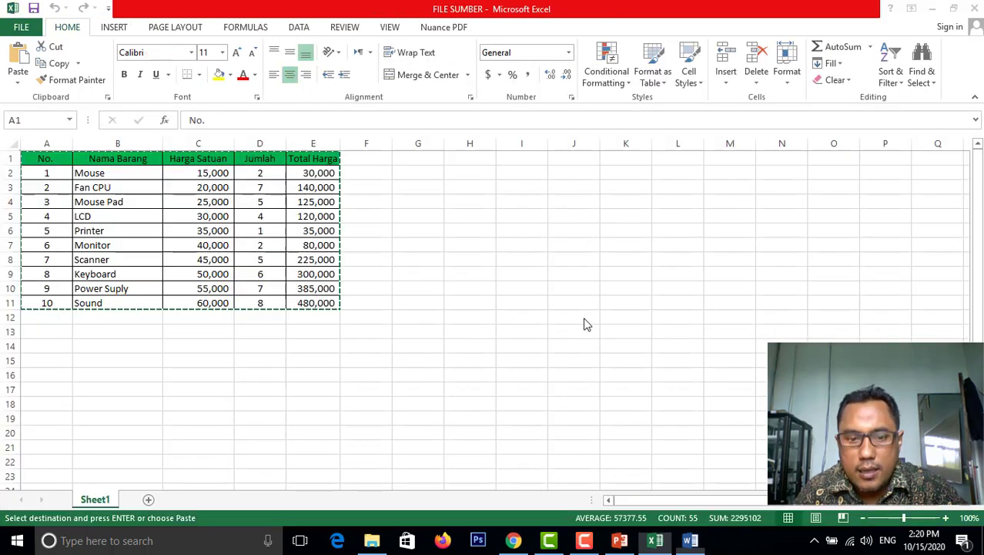
key("ctrl+v")
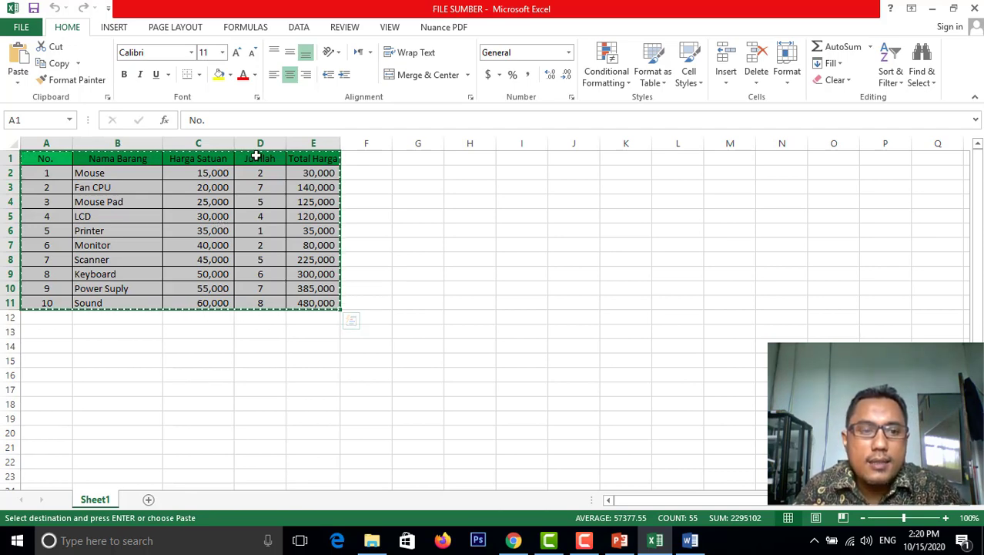
left_click(263, 221)
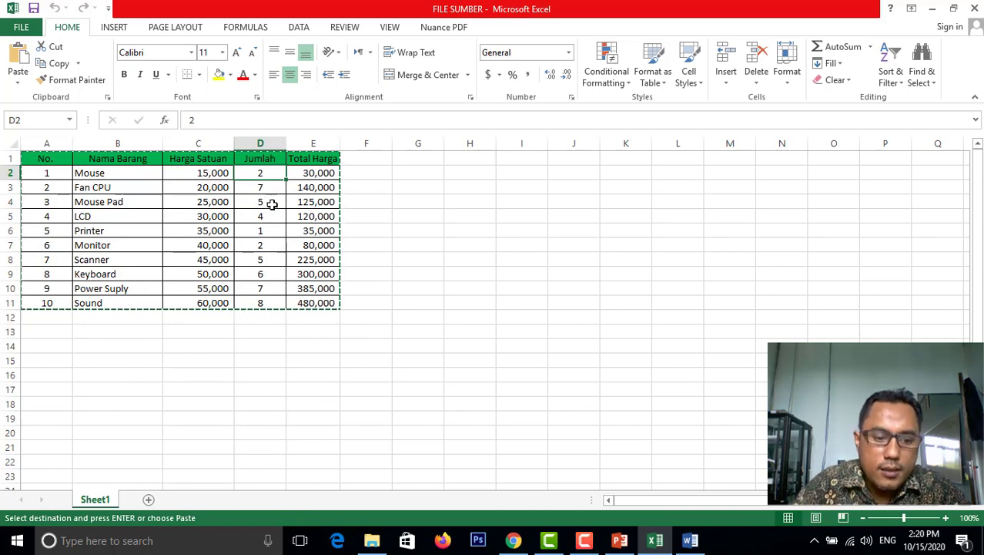
type("3")
left_click(272, 203)
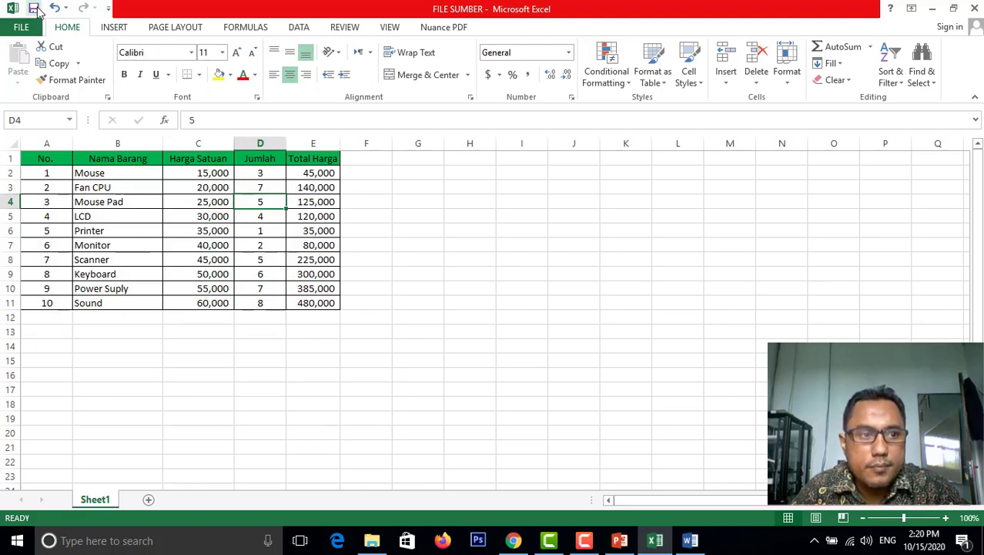
left_click(976, 9)
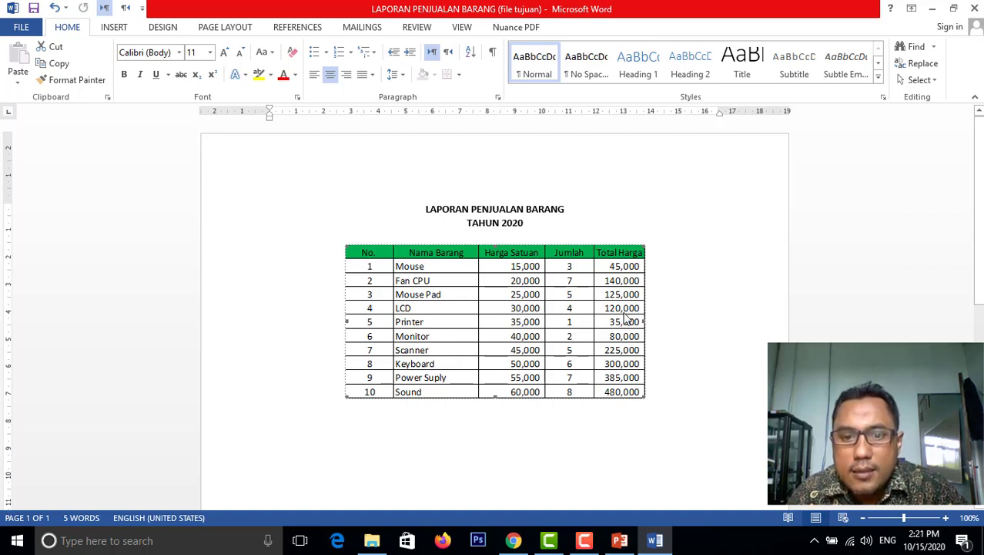
- Open the source workbook from the linked table in the Word report, check the Mouse quantity in D2, and close it
double_click(583, 290)
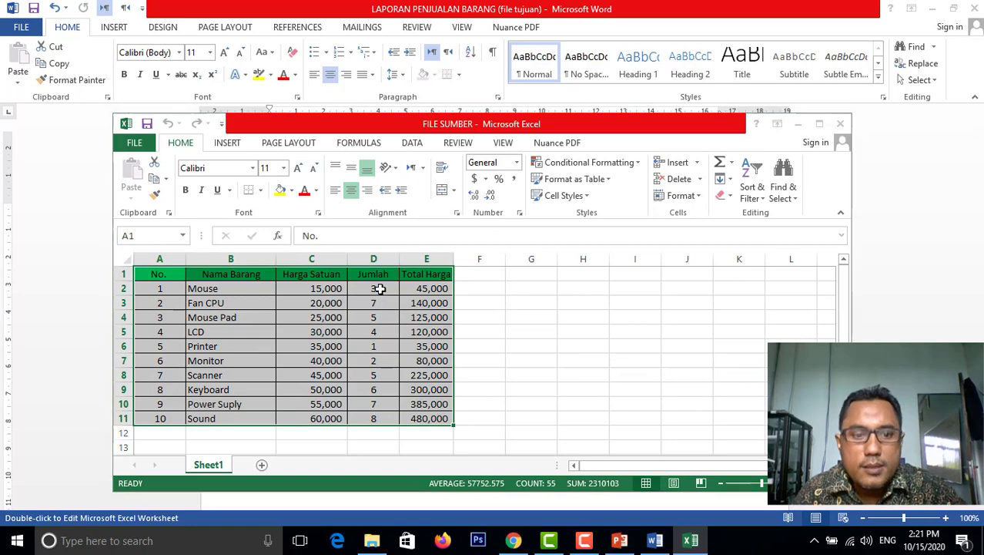
left_click(624, 444)
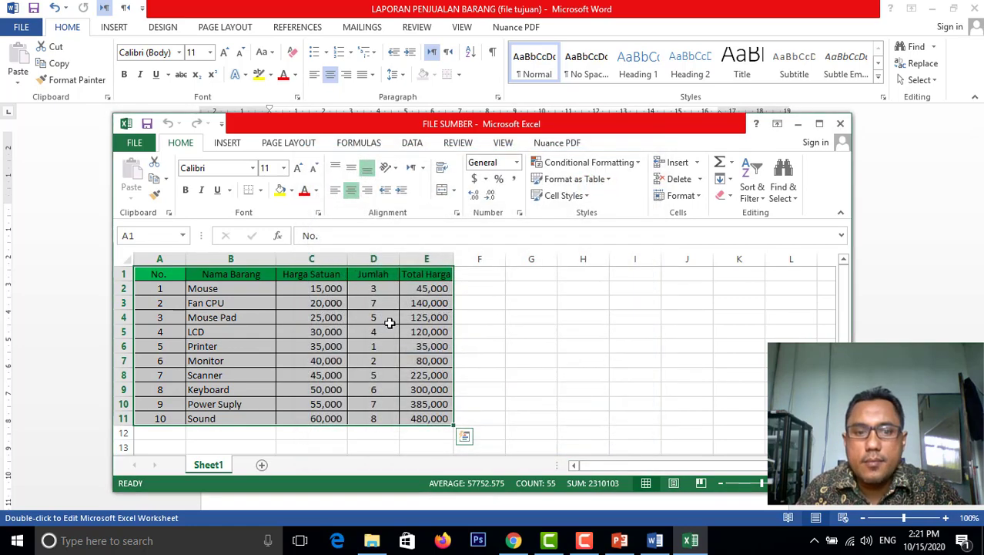
left_click(391, 323)
left_click(370, 288)
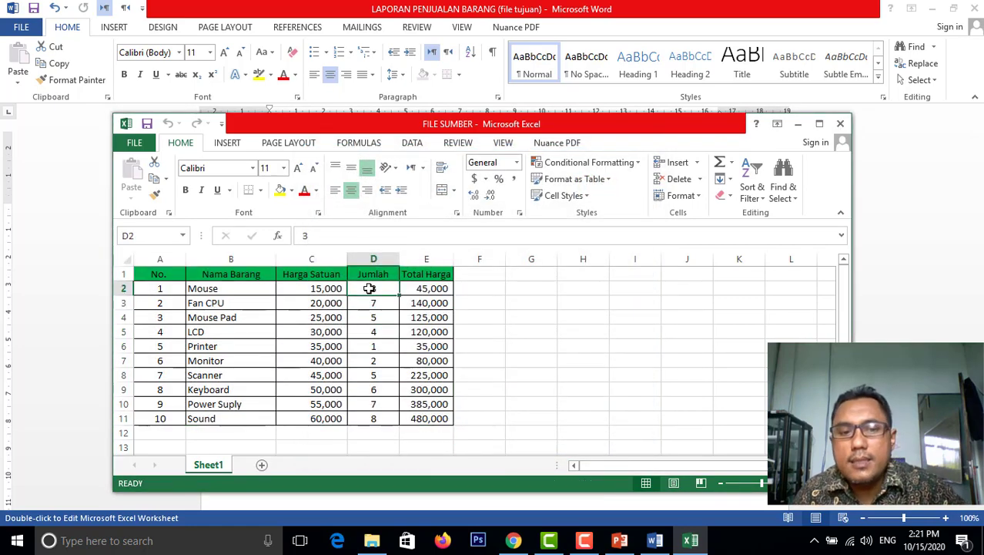
left_click(841, 124)
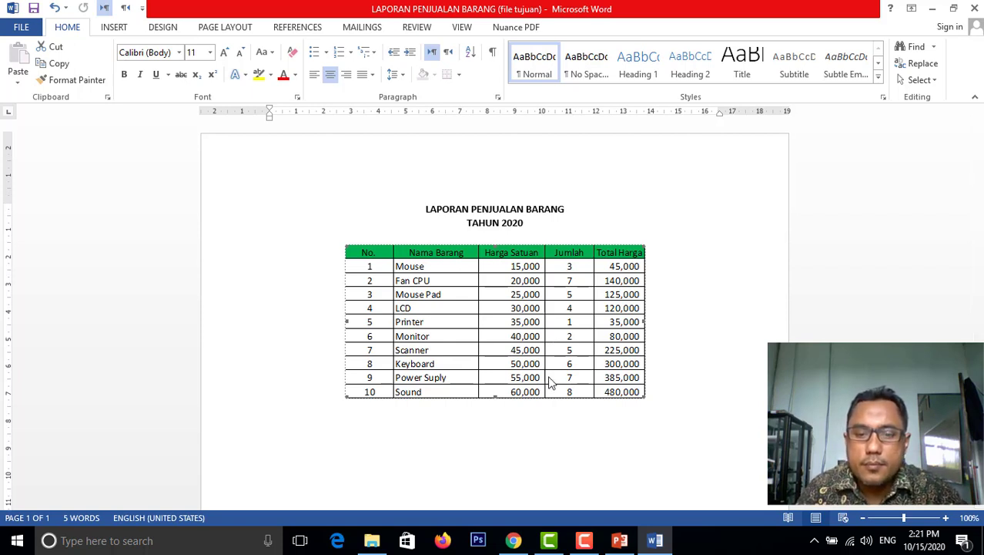
left_click(598, 452)
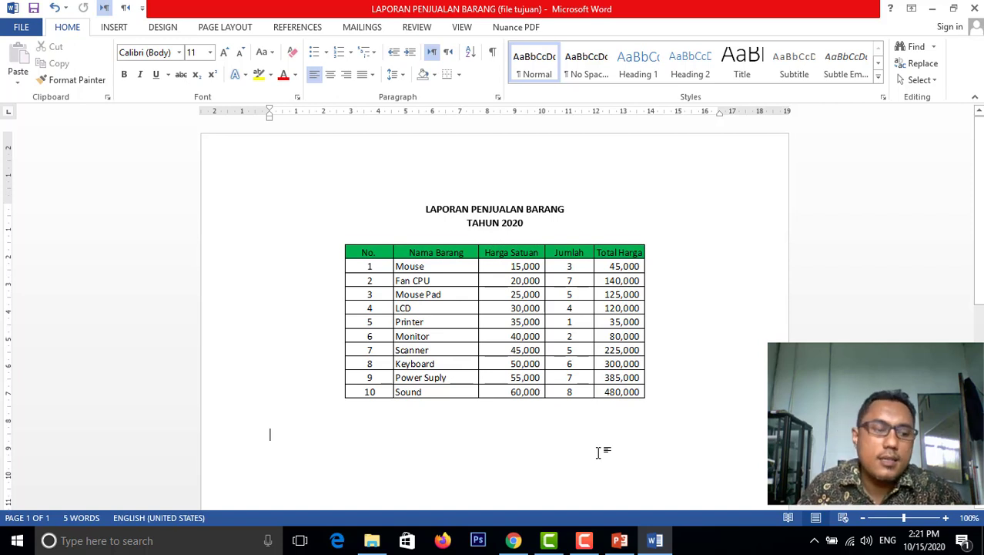